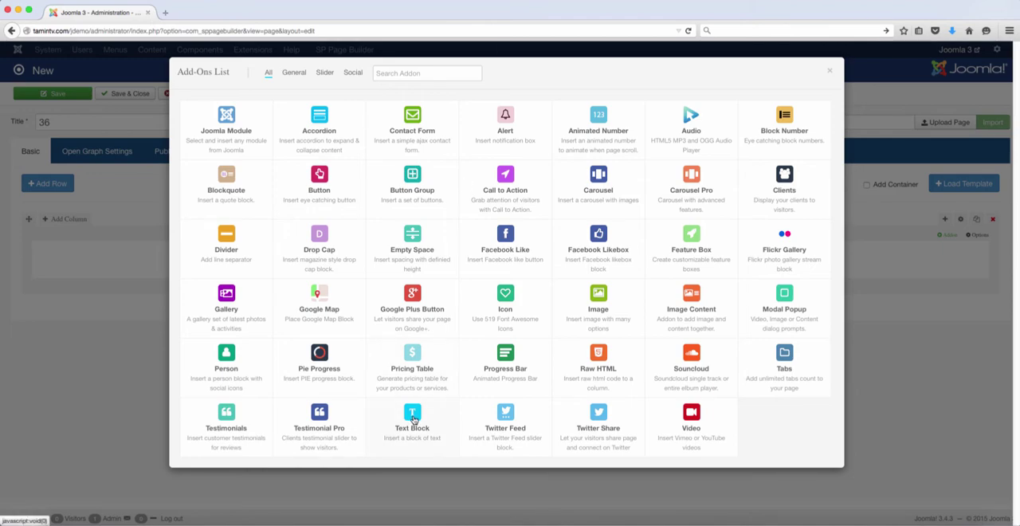
Insert a Text Block addon from the Add-Ons List and bring up its settings
left_click(413, 417)
scroll(431, 376, "down", 5)
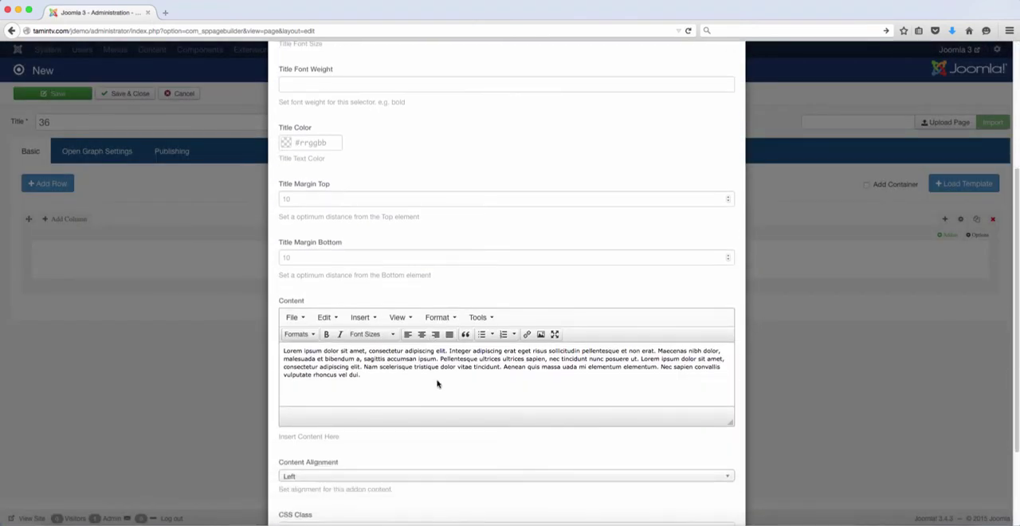
scroll(437, 385, "up", 5)
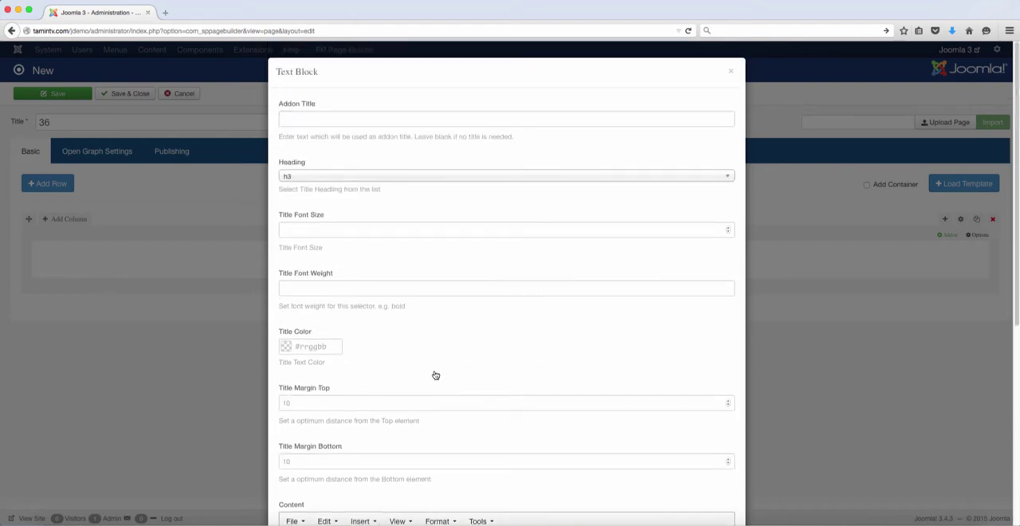
Title the addon 'Text Block', keep Left content alignment, and save its settings
left_click(402, 116)
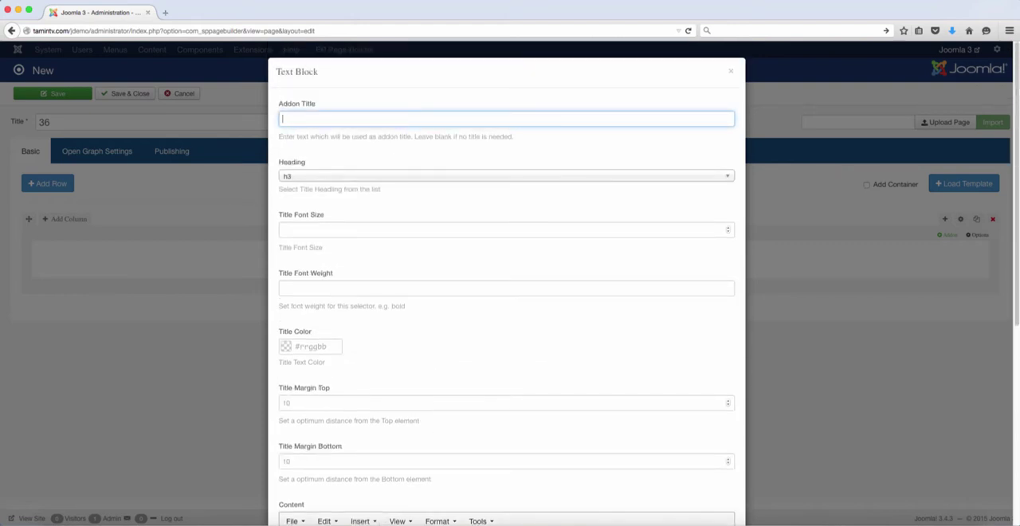
type("Text Block")
scroll(430, 192, "down", 3)
scroll(433, 200, "down", 5)
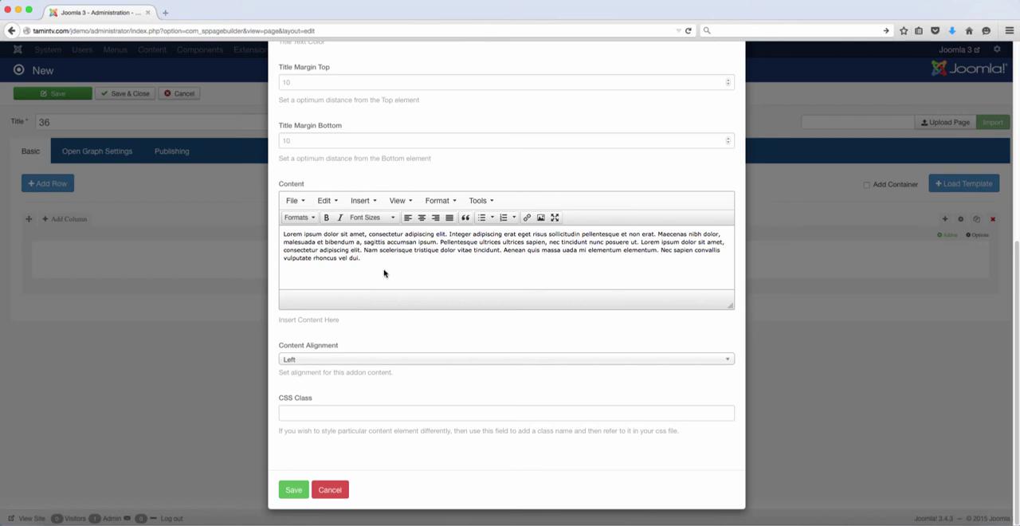
left_click(321, 359)
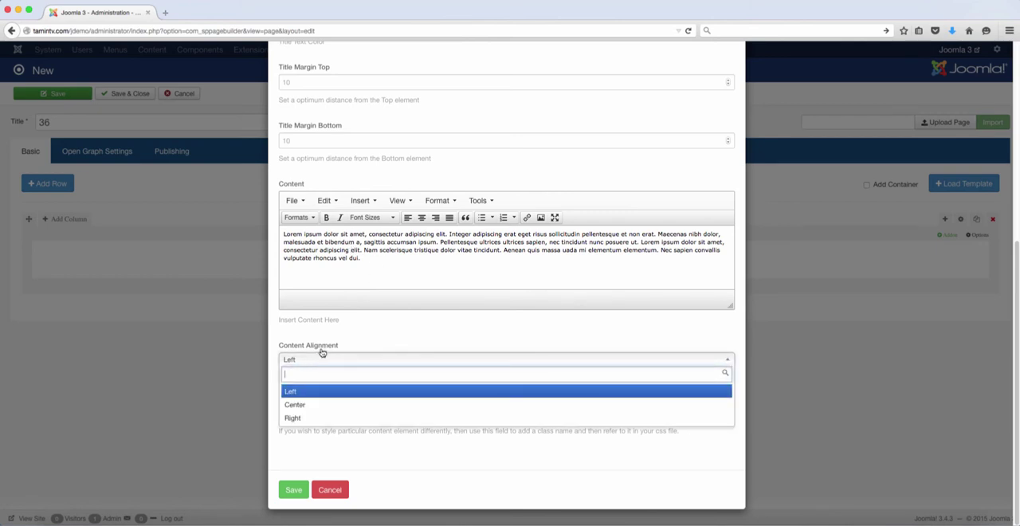
left_click(428, 270)
scroll(430, 269, "up", 3)
scroll(433, 269, "up", 3)
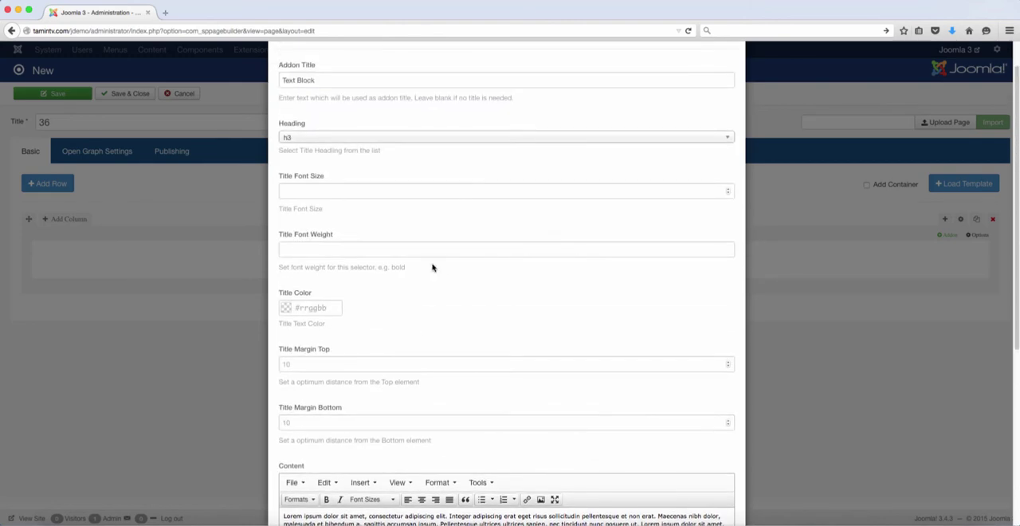
scroll(433, 269, "up", 1)
scroll(349, 410, "down", 8)
left_click(294, 492)
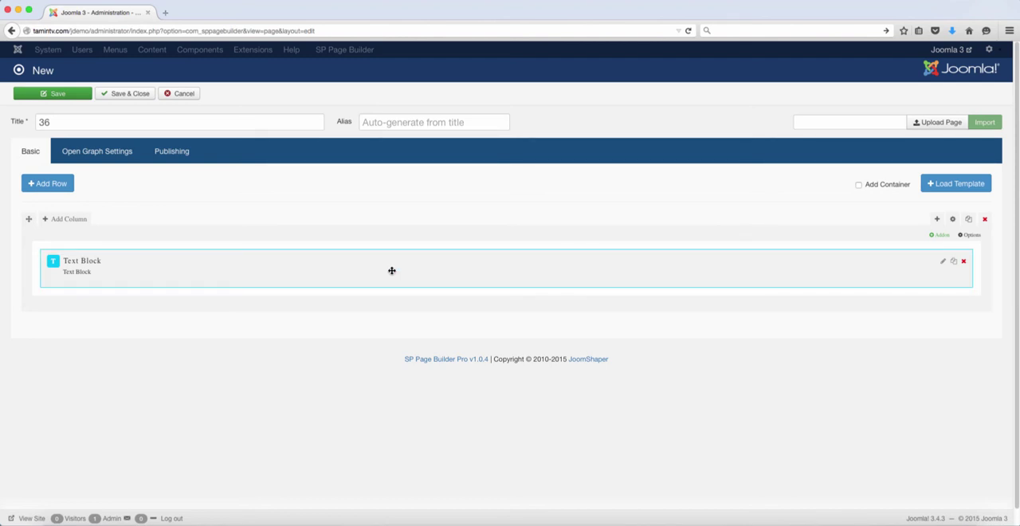
Save the page, view the lorem ipsum Text Block on the frontend, then return to the builder
left_click(83, 94)
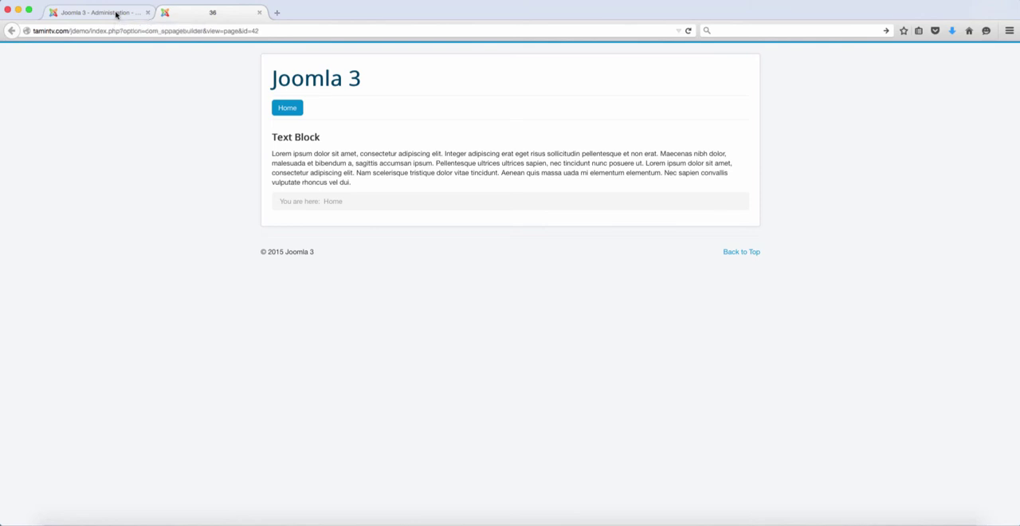
left_click(116, 13)
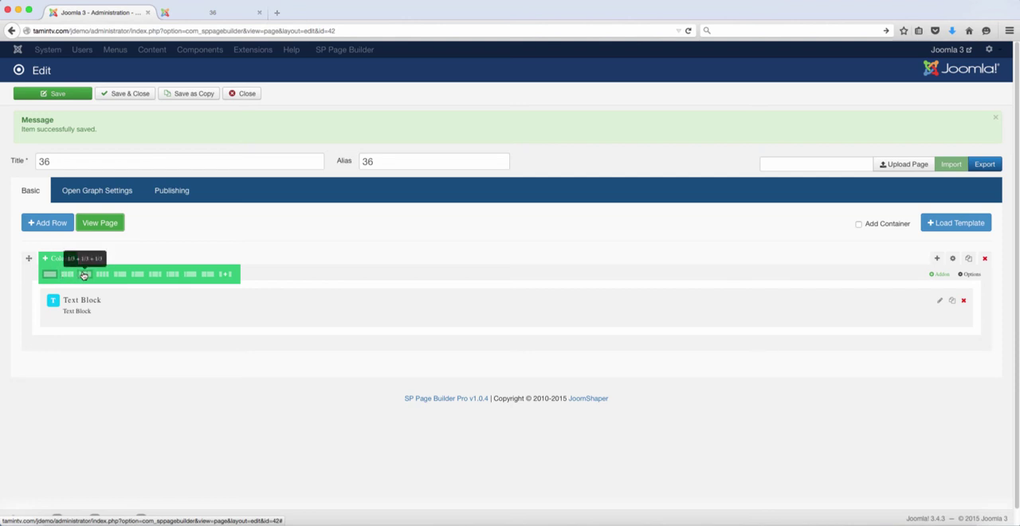
Split the row into 1/2+1/2 columns and move a duplicate Text Block into the right column
left_click(68, 274)
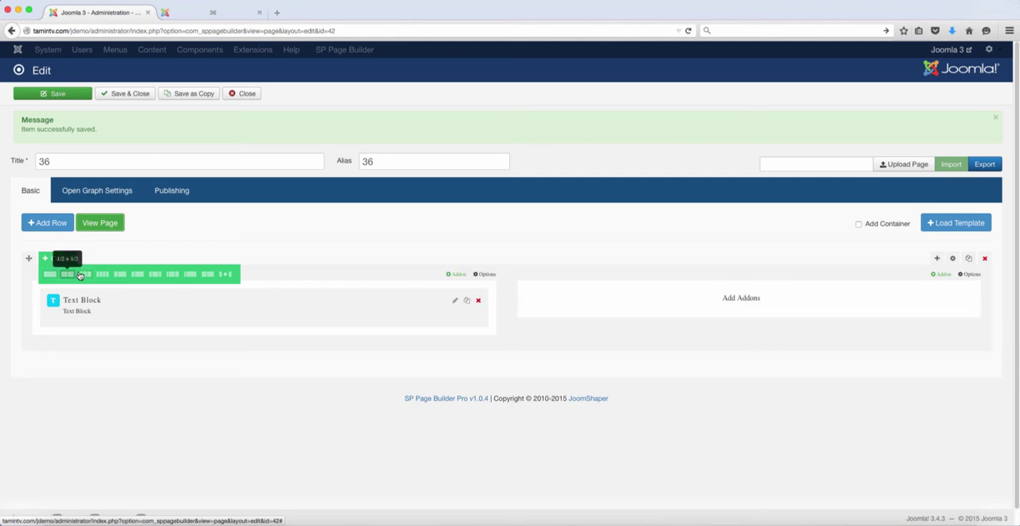
left_click(455, 300)
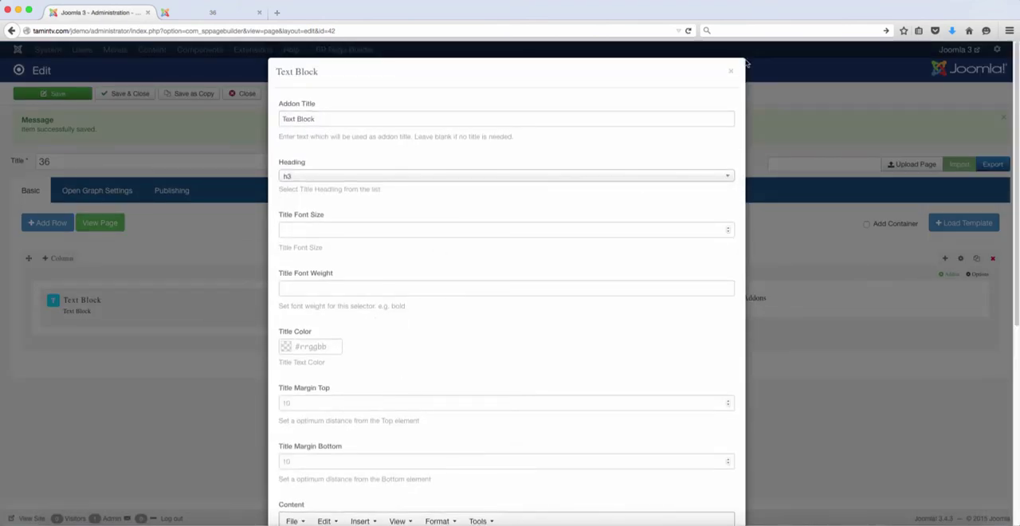
left_click(731, 72)
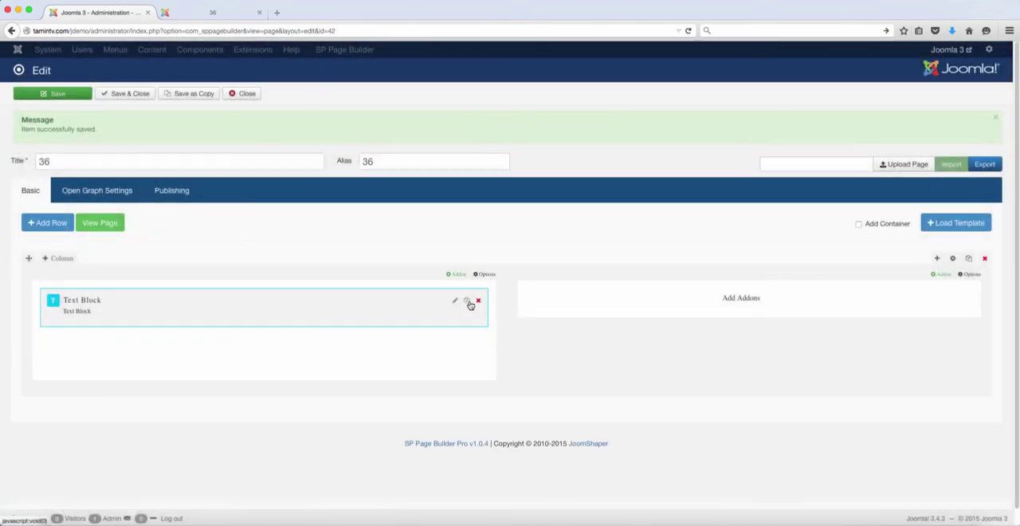
left_click(468, 300)
left_click_drag(407, 346, 881, 300)
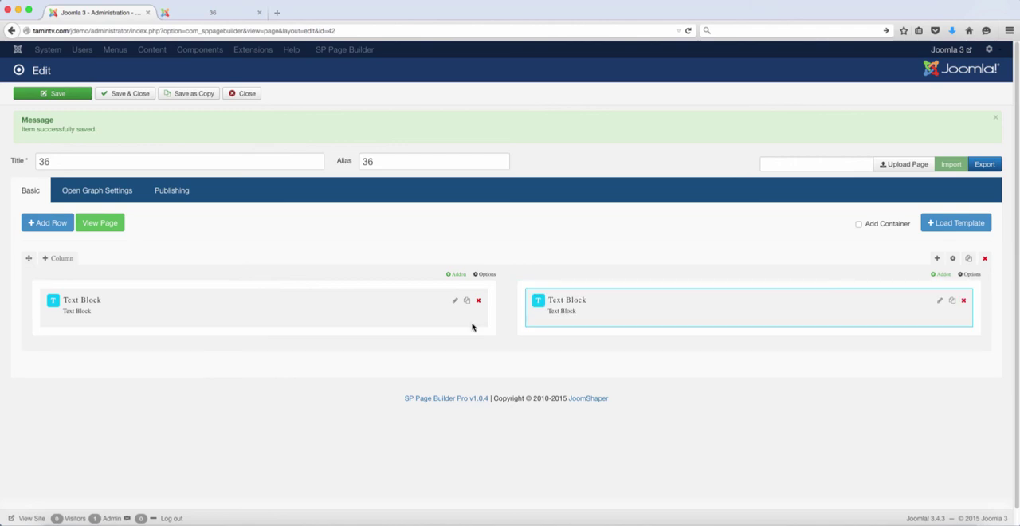
Set the copied Text Block's content alignment to Center and save it
left_click(942, 302)
scroll(565, 326, "down", 2)
scroll(563, 329, "down", 2)
scroll(550, 343, "down", 2)
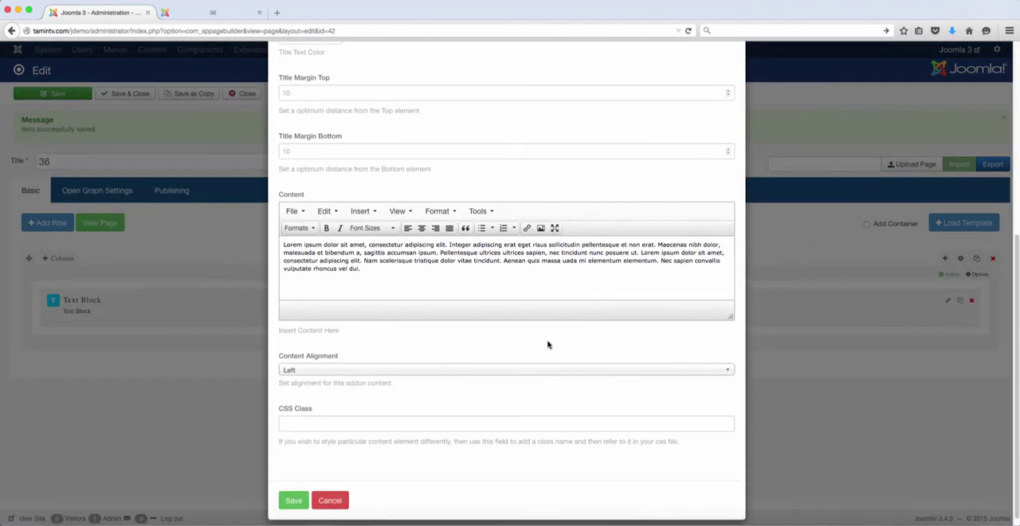
scroll(548, 344, "down", 1)
left_click(433, 359)
left_click(399, 404)
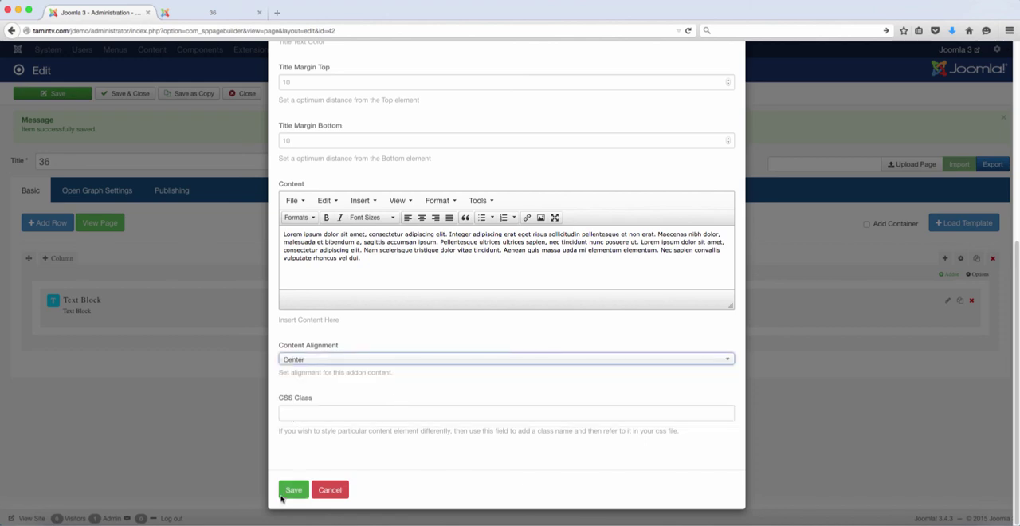
left_click(288, 491)
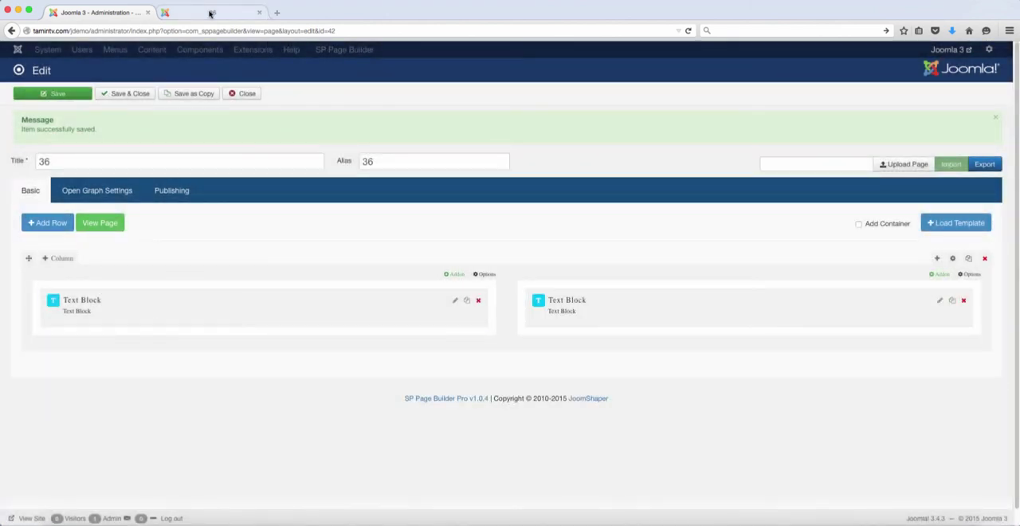
Reload the frontend page to check for the two side-by-side Text Blocks
left_click(211, 14)
left_click(688, 31)
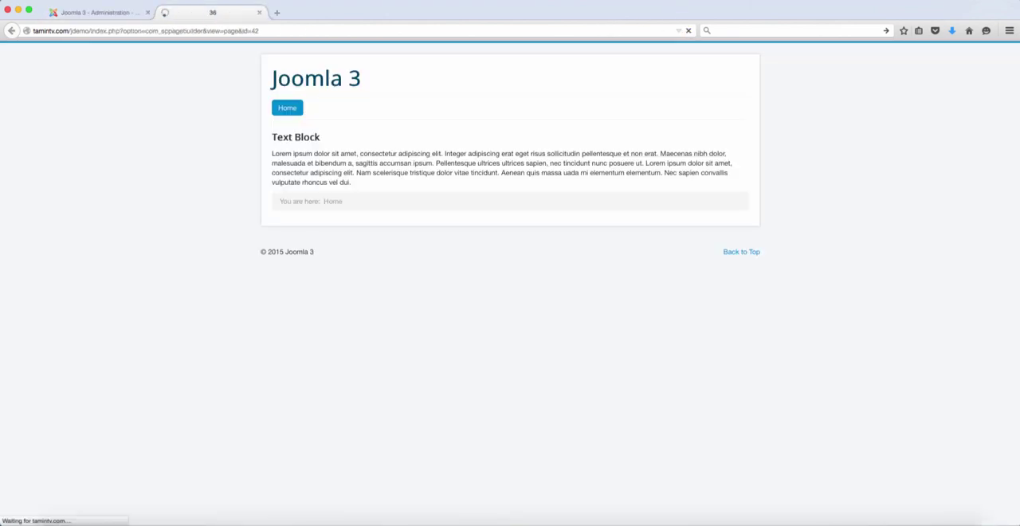